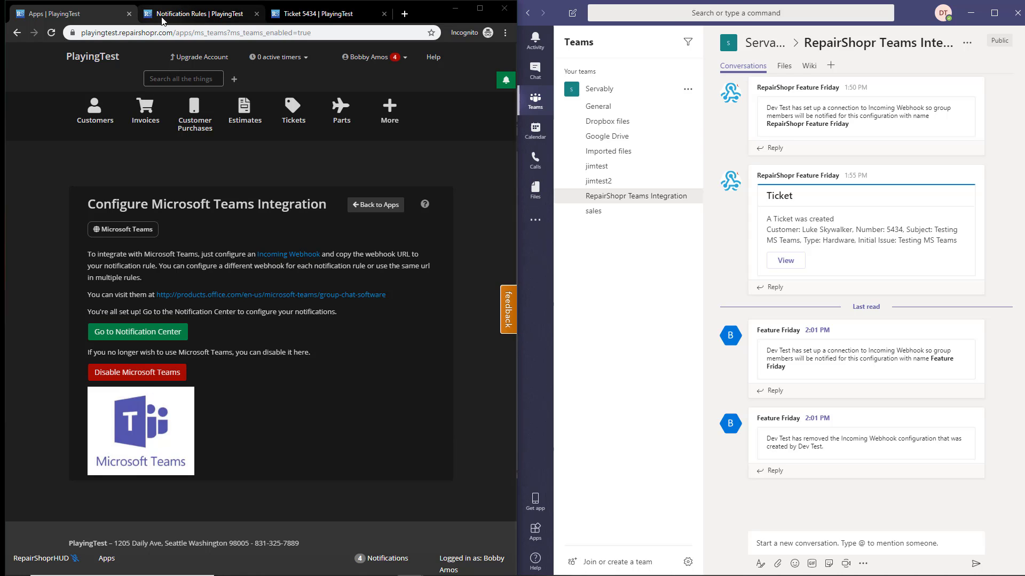
- Open the MS Teams notification set's edit page from the Notification Rules list
left_click(162, 18)
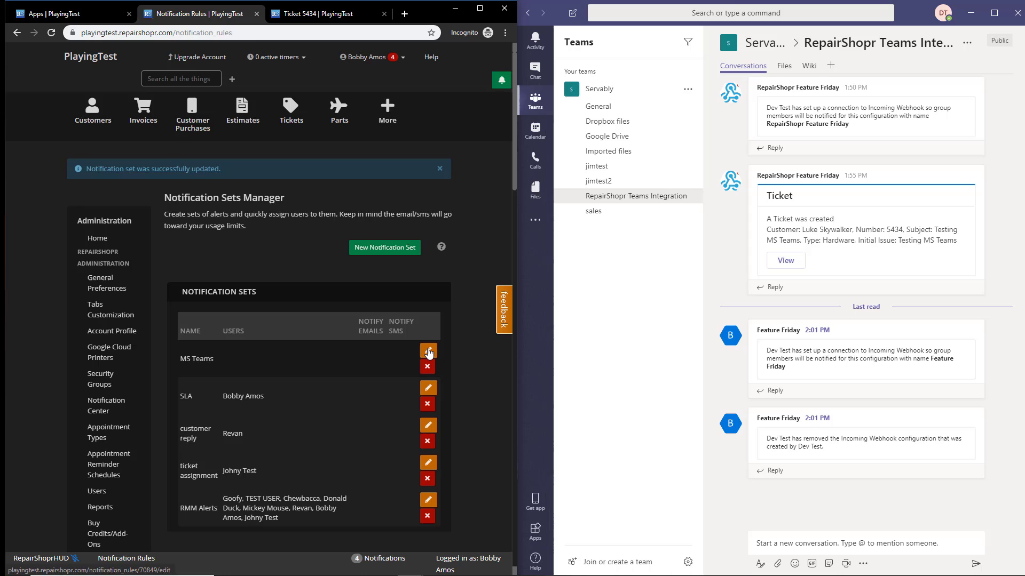
left_click(428, 352)
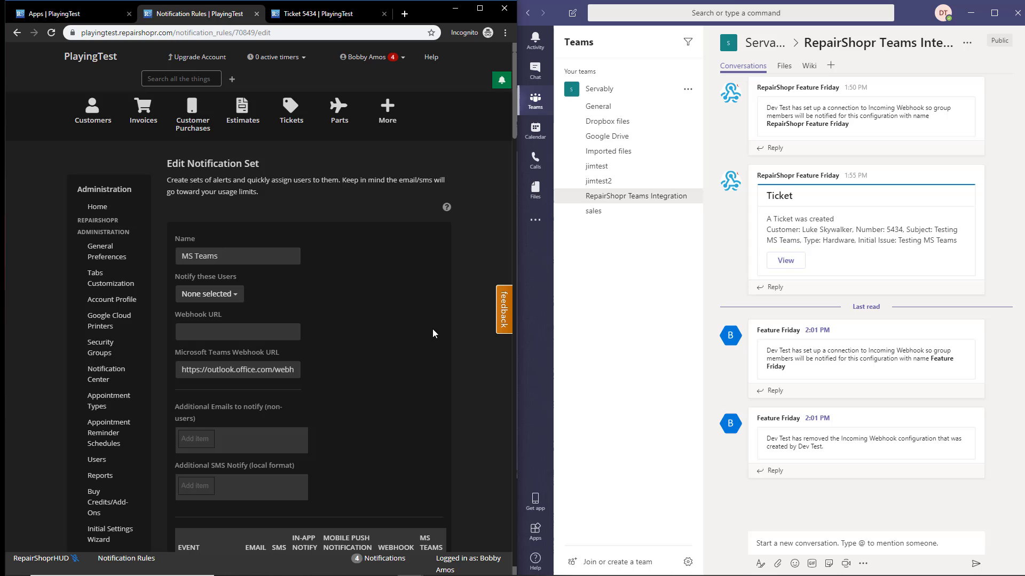
scroll(410, 333, "down", 5)
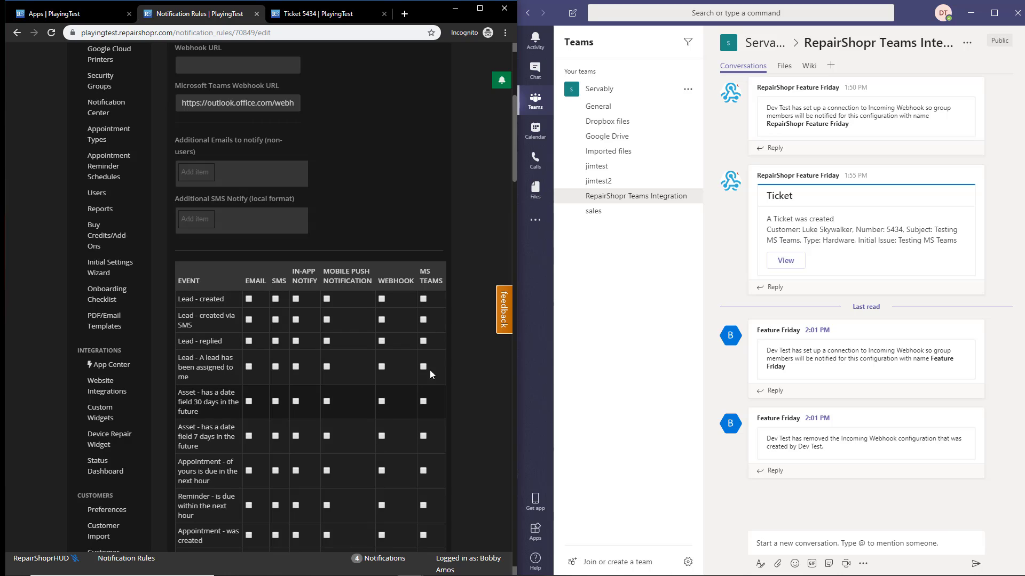
scroll(430, 379, "up", 2)
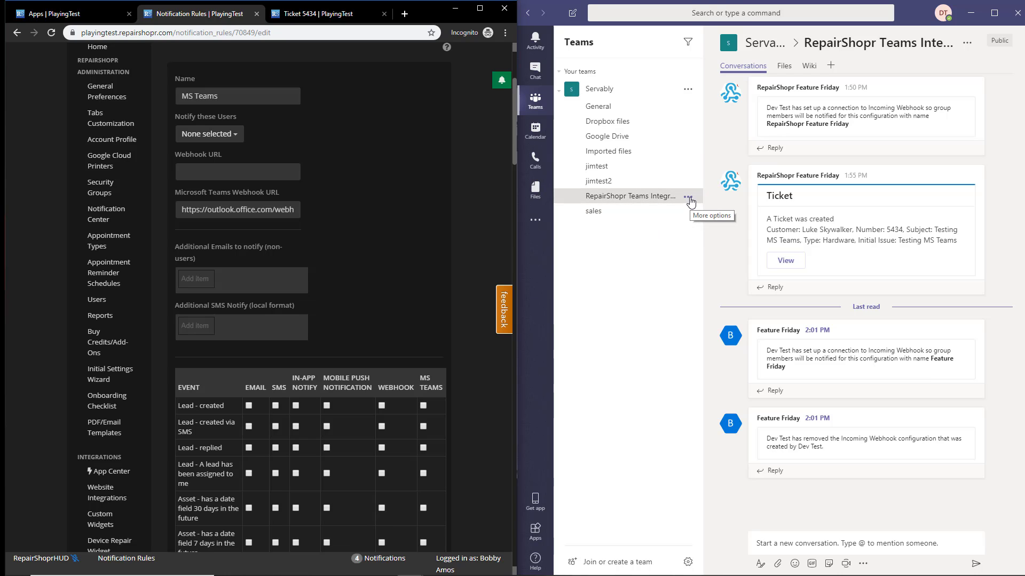
- Add an Incoming Webhook connector named 'name' through the channel's Connectors menu
left_click(688, 198)
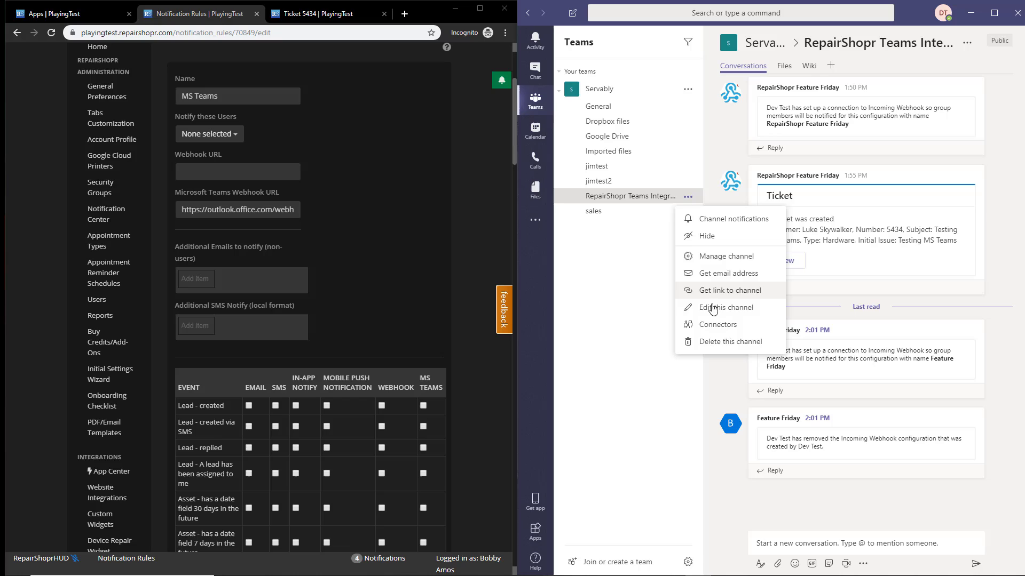
left_click(715, 325)
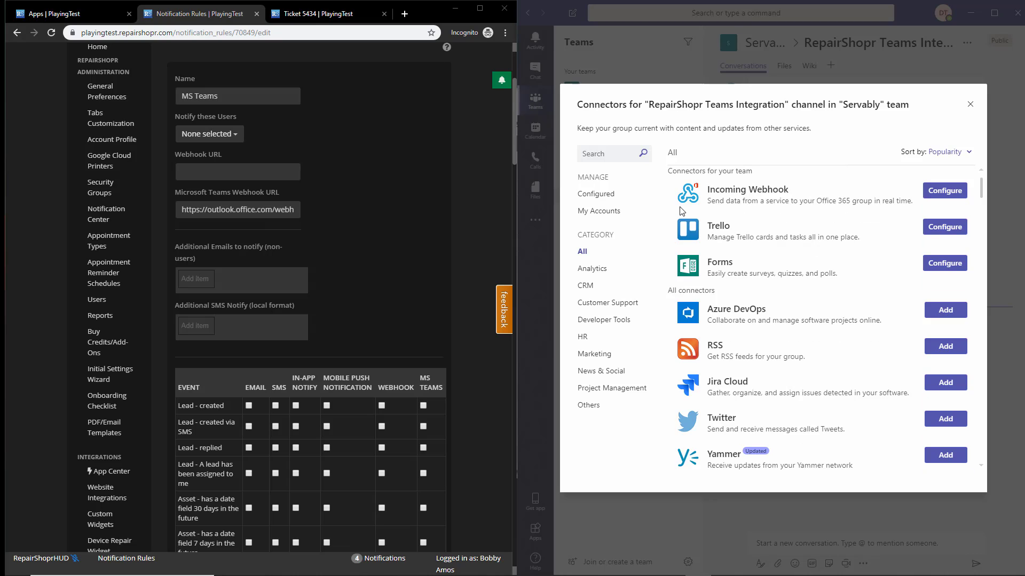
left_click(942, 193)
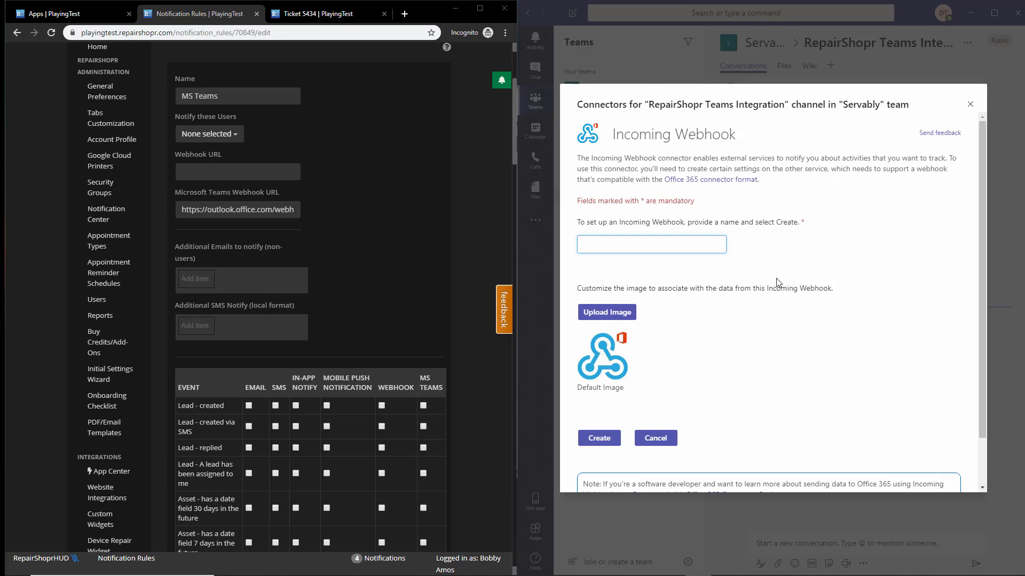
type("ns")
type("ame")
left_click(612, 447)
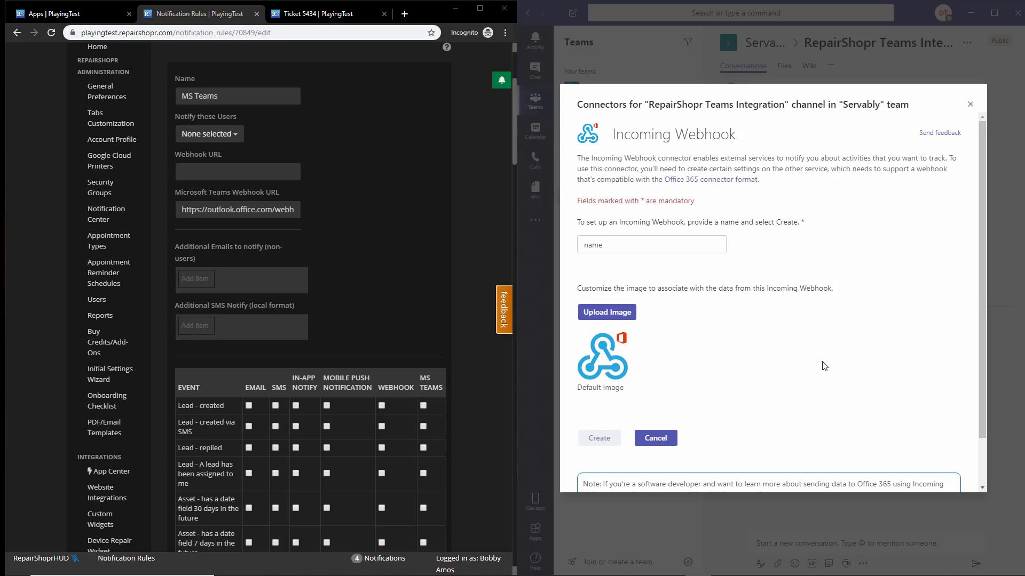
scroll(780, 325, "down", 2)
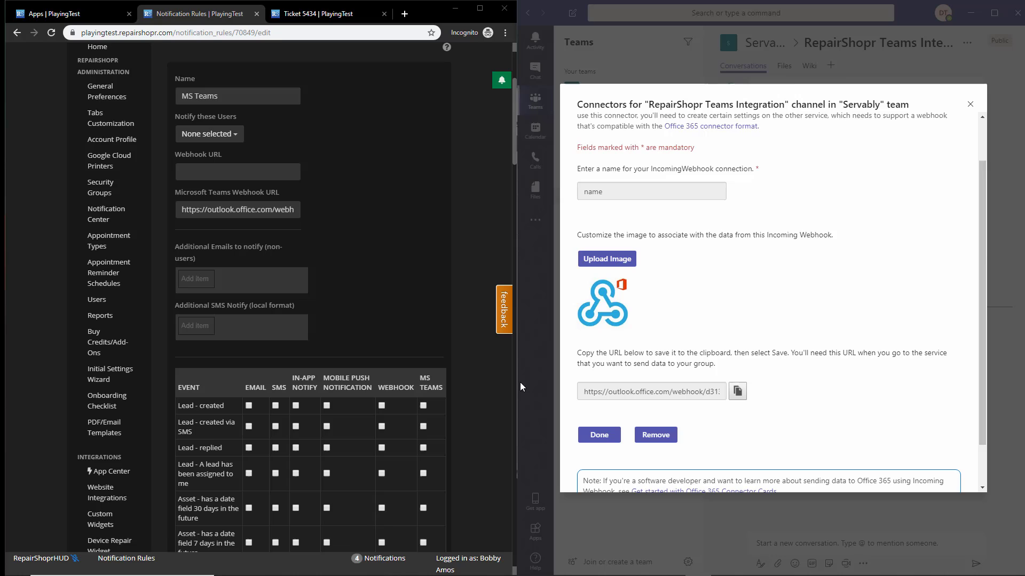
- Copy the new Teams webhook URL into RepairShopr's Microsoft Teams Webhook URL field
left_click(741, 392)
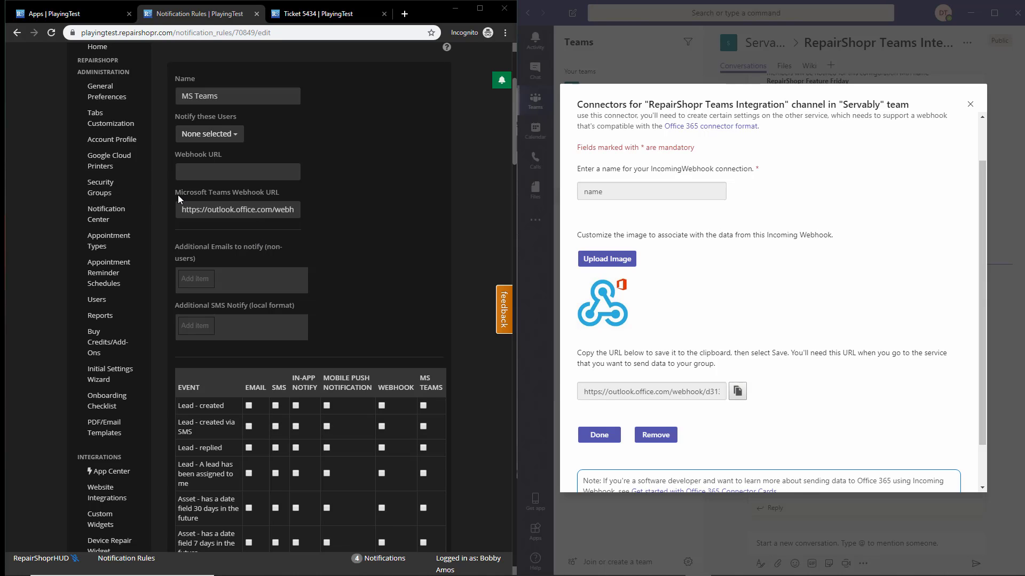
left_click_drag(176, 193, 245, 195)
left_click(246, 195)
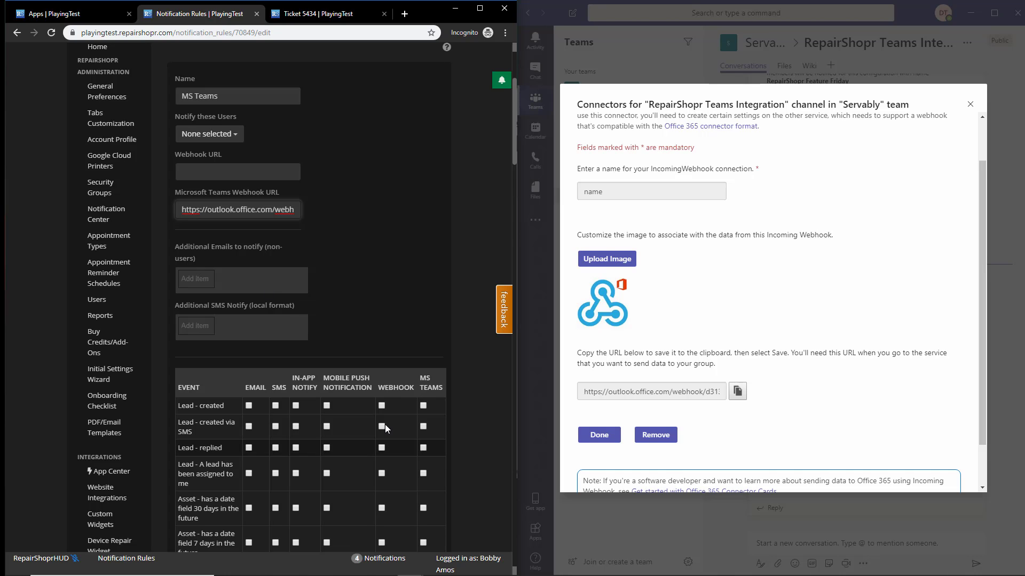
- Save the notification set with MS Teams alerts for 'Ticket - created (for anyone)'
scroll(405, 274, "down", 7)
scroll(404, 270, "down", 15)
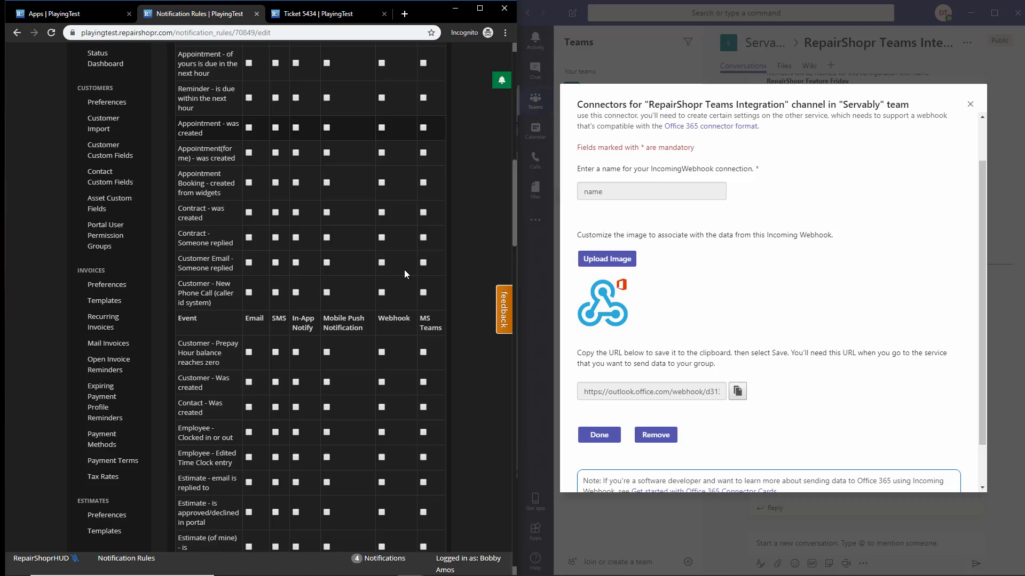
scroll(404, 270, "down", 15)
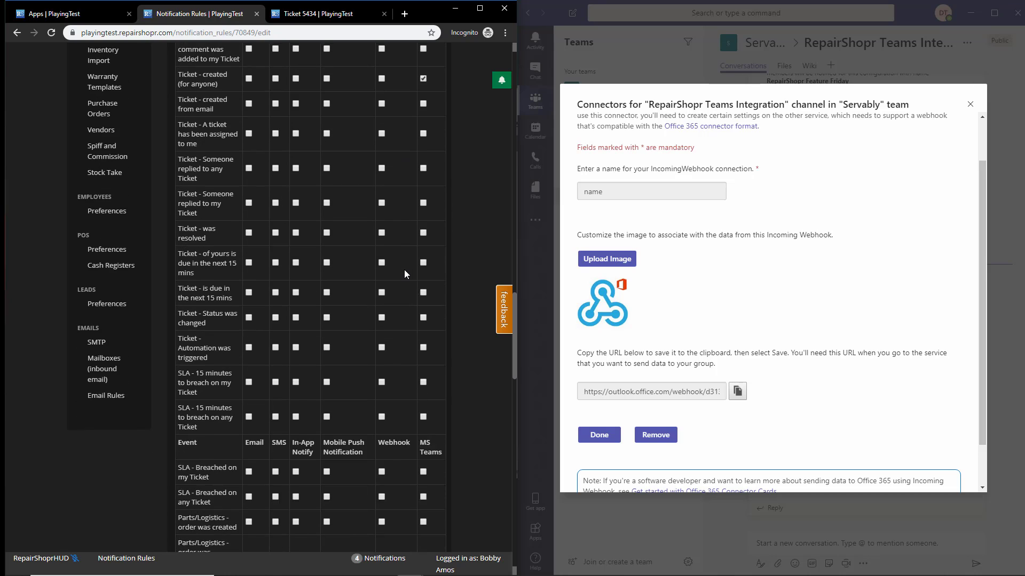
scroll(408, 275, "down", 8)
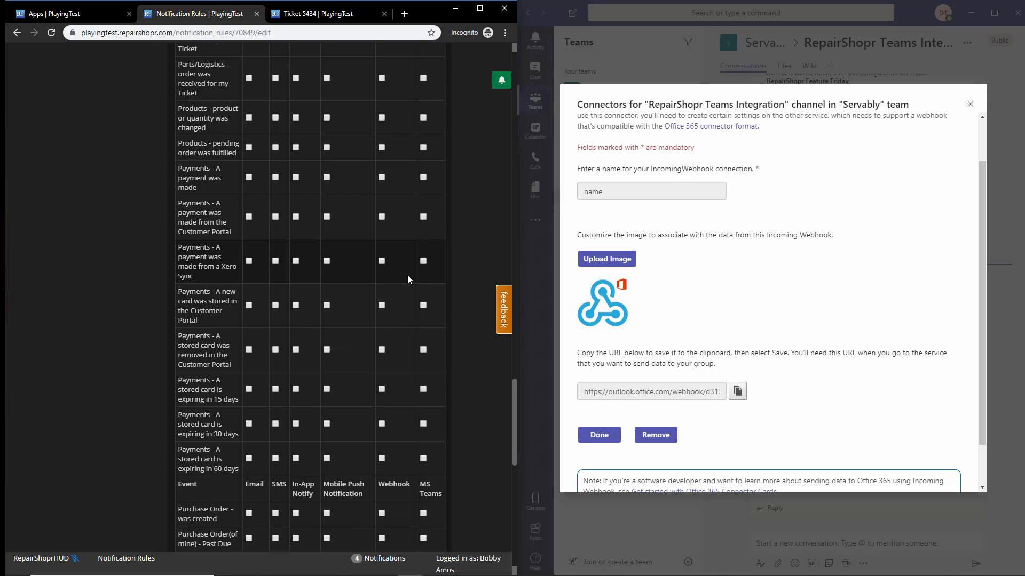
scroll(404, 286, "down", 3)
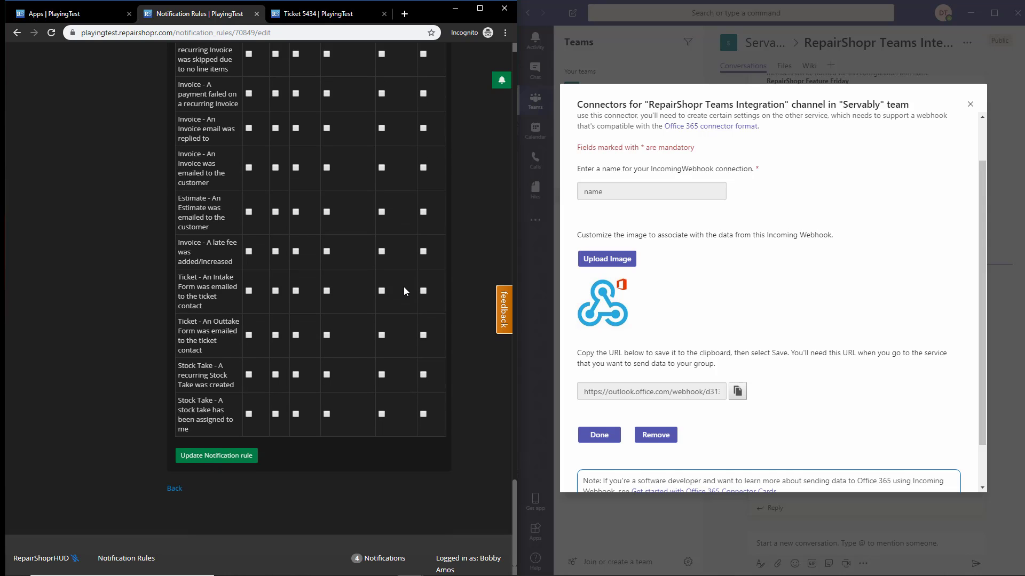
scroll(409, 323, "up", 10)
scroll(401, 344, "up", 1)
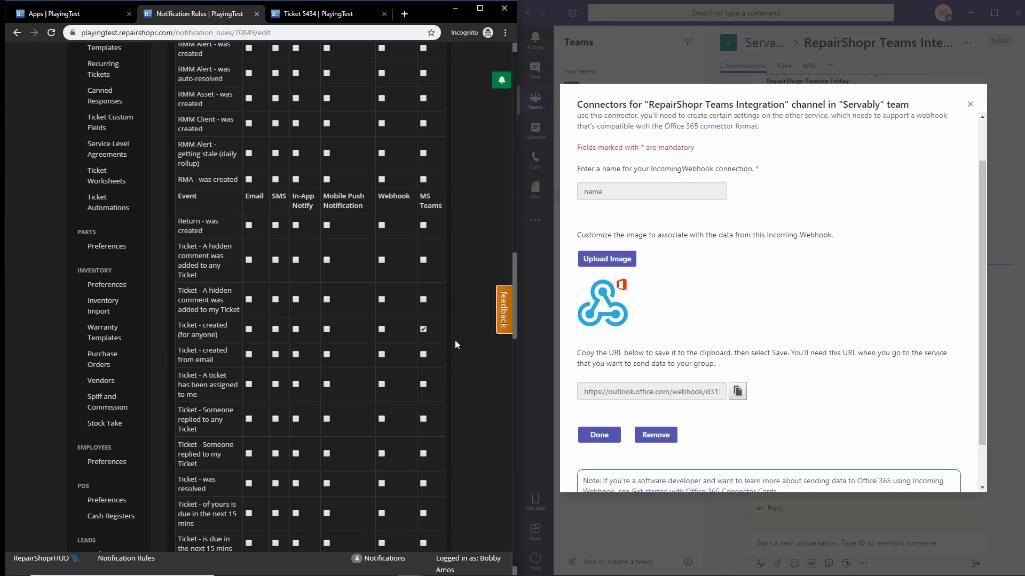
scroll(428, 283, "down", 15)
scroll(417, 314, "down", 5)
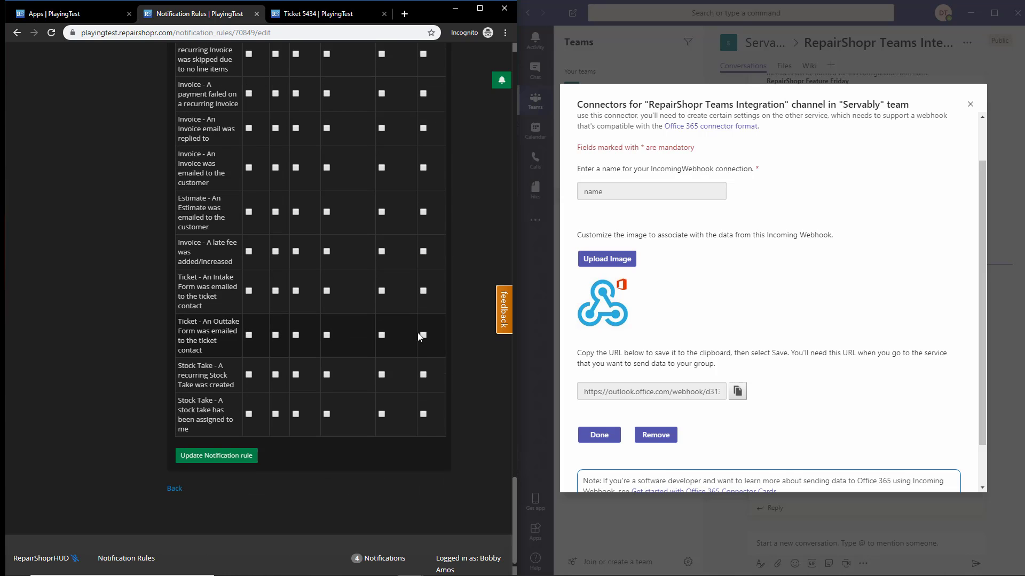
left_click(216, 456)
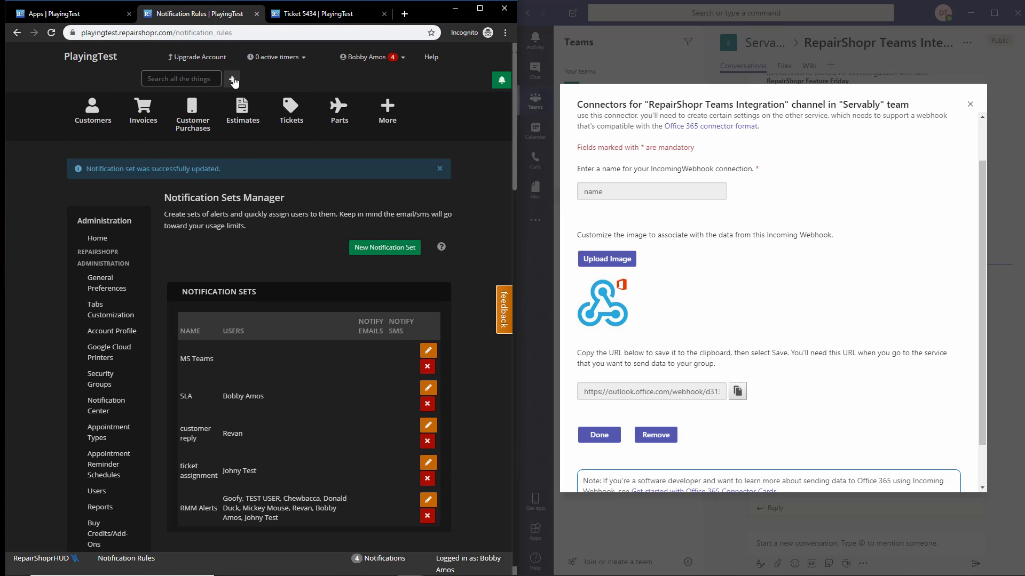
- Start a new Original Ticket Workflow ticket for customer Akbar's Cookery
left_click(231, 79)
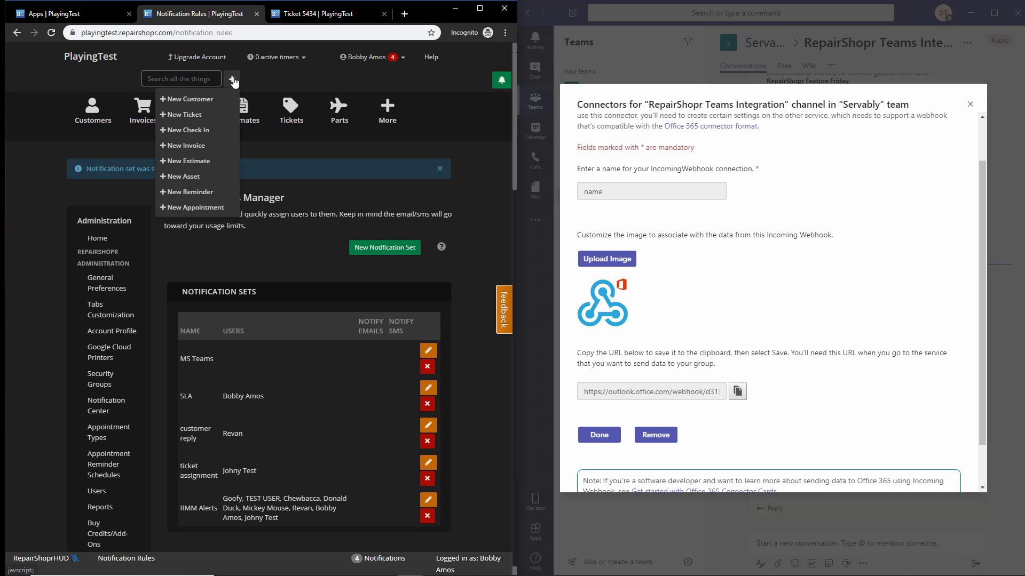
left_click(219, 117)
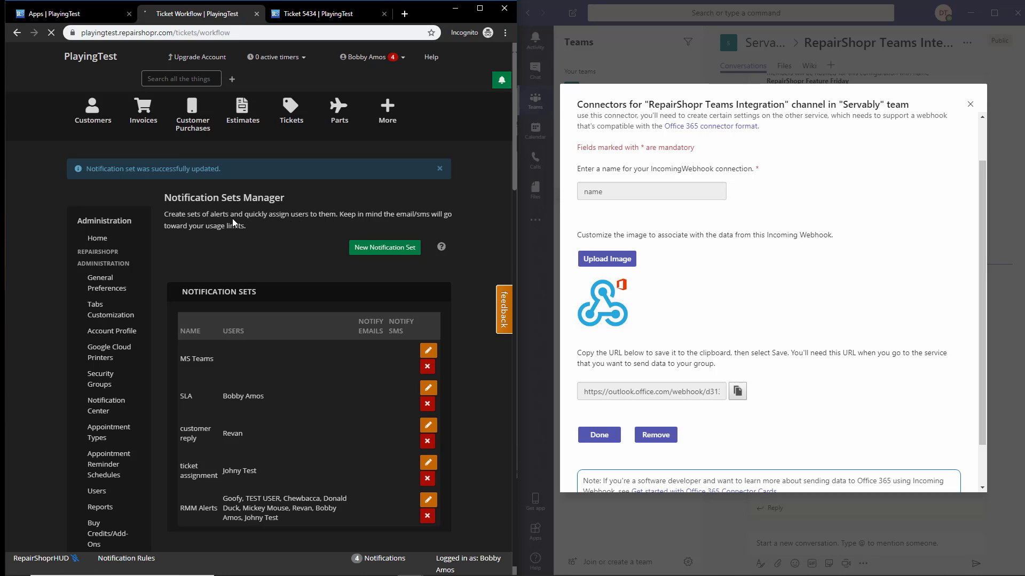
left_click(237, 191)
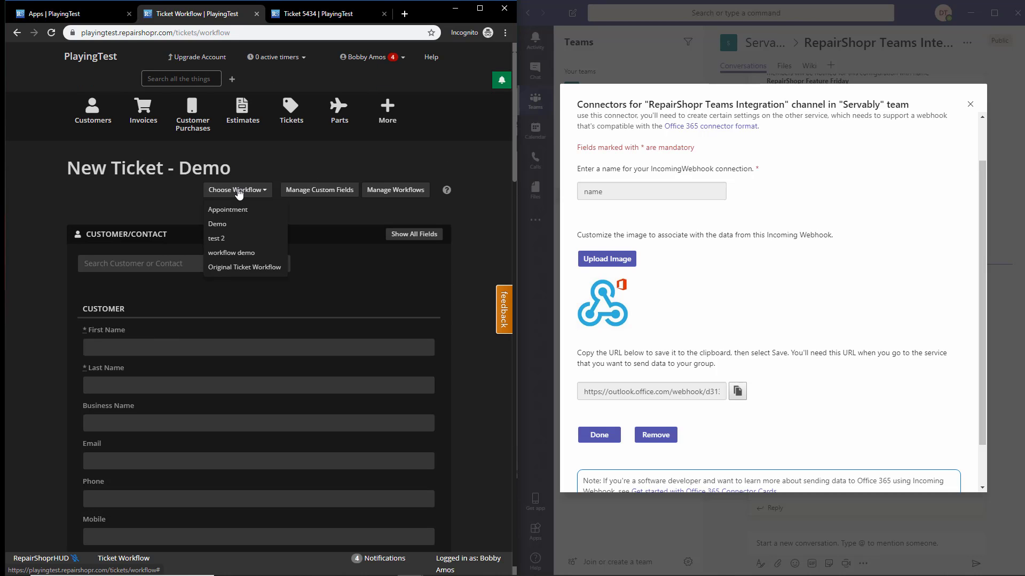
left_click(240, 268)
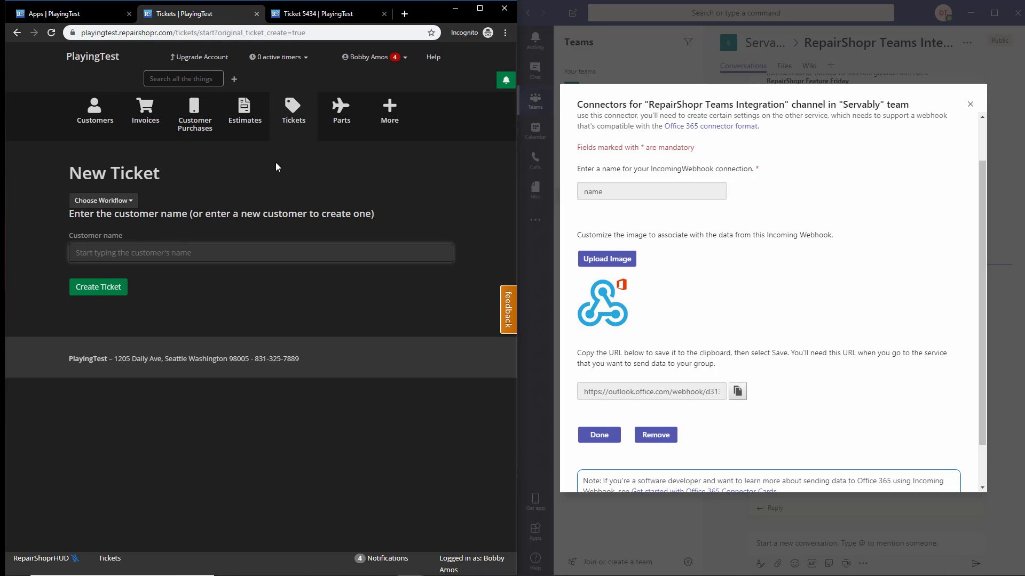
type("al Akb")
type("ar")
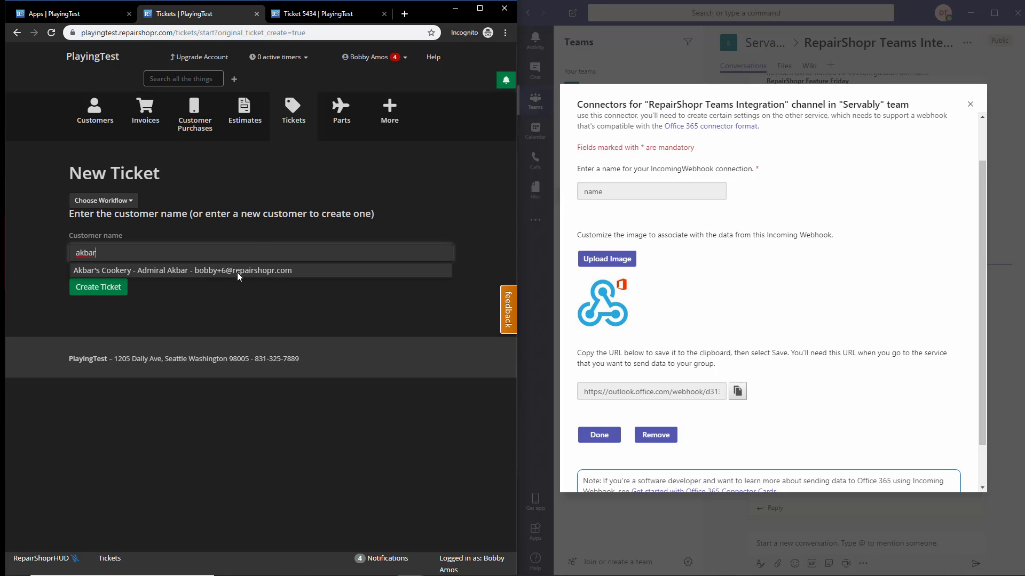
left_click(236, 272)
left_click(91, 294)
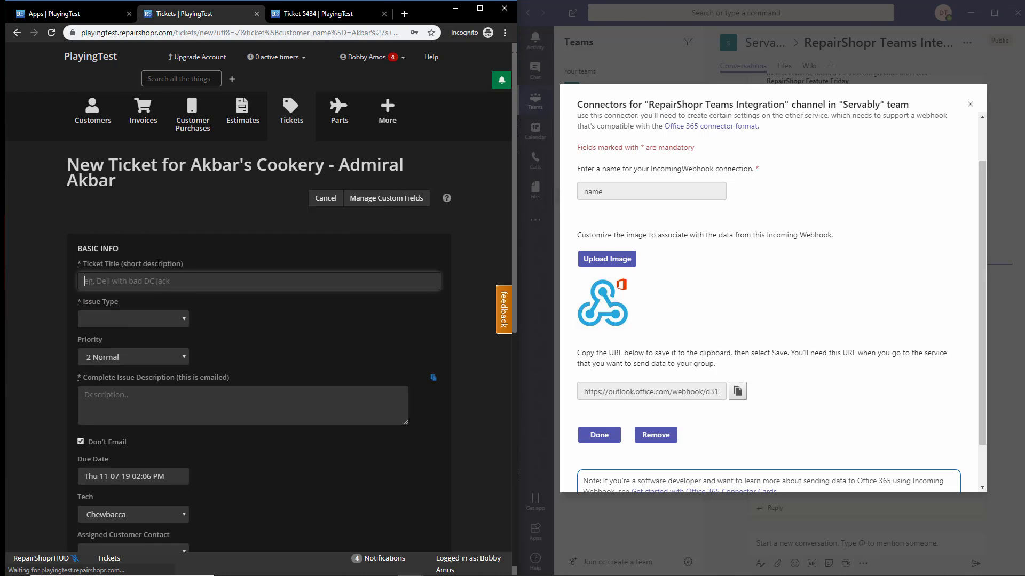
- Enter title 'test Team's', set issue type Hardware, and reuse the title as description
type("test ")
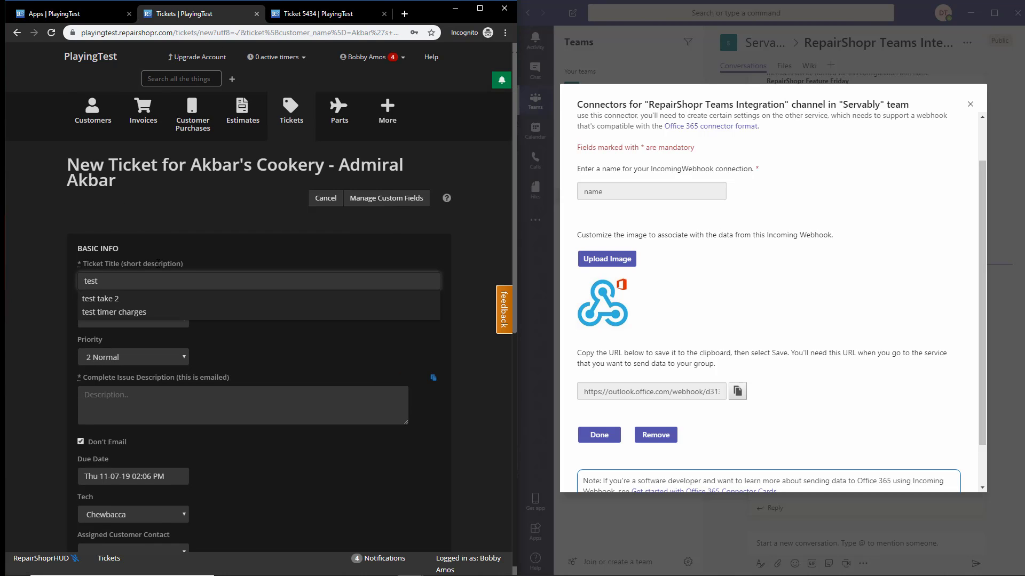
type("Team")
type("'s")
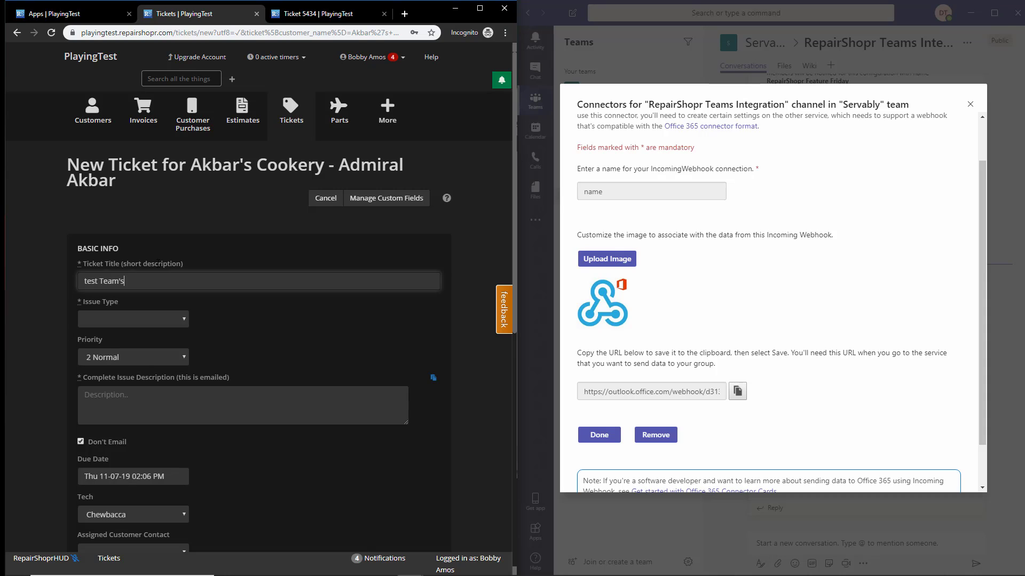
key("ctrl+a")
key("ctrl+c")
left_click(115, 319)
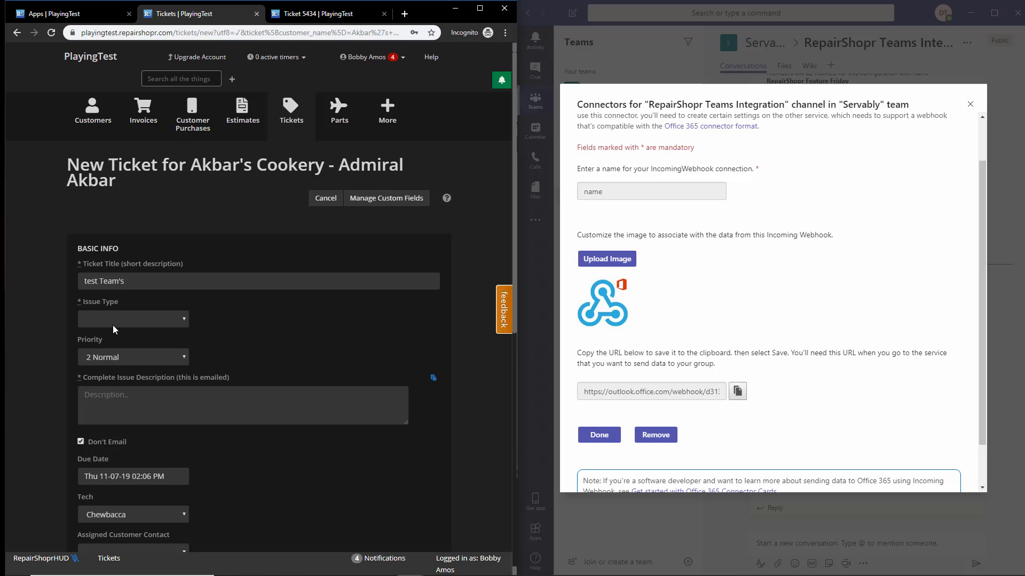
left_click(110, 339)
left_click(117, 404)
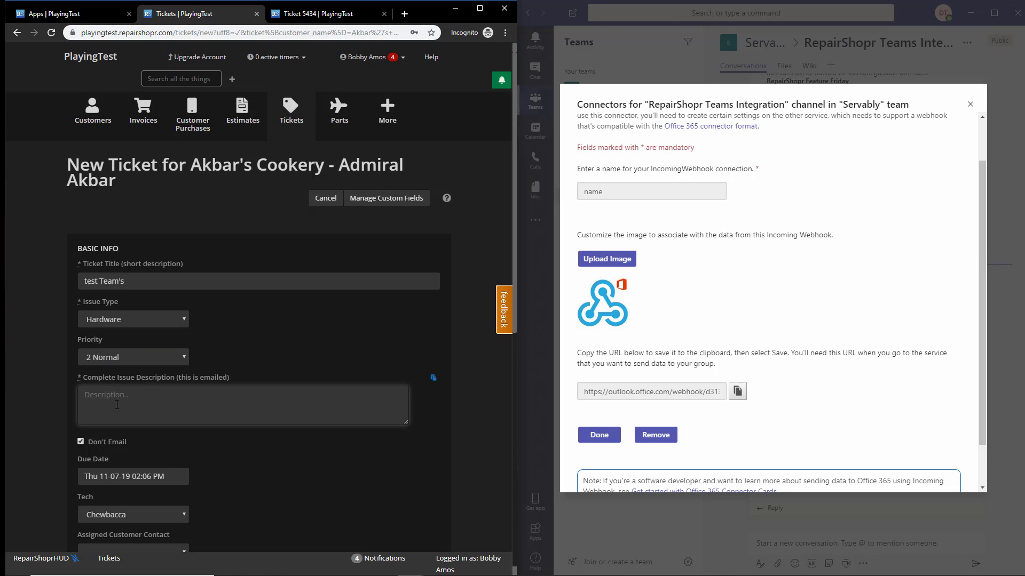
key("ctrl+v")
scroll(326, 481, "down", 8)
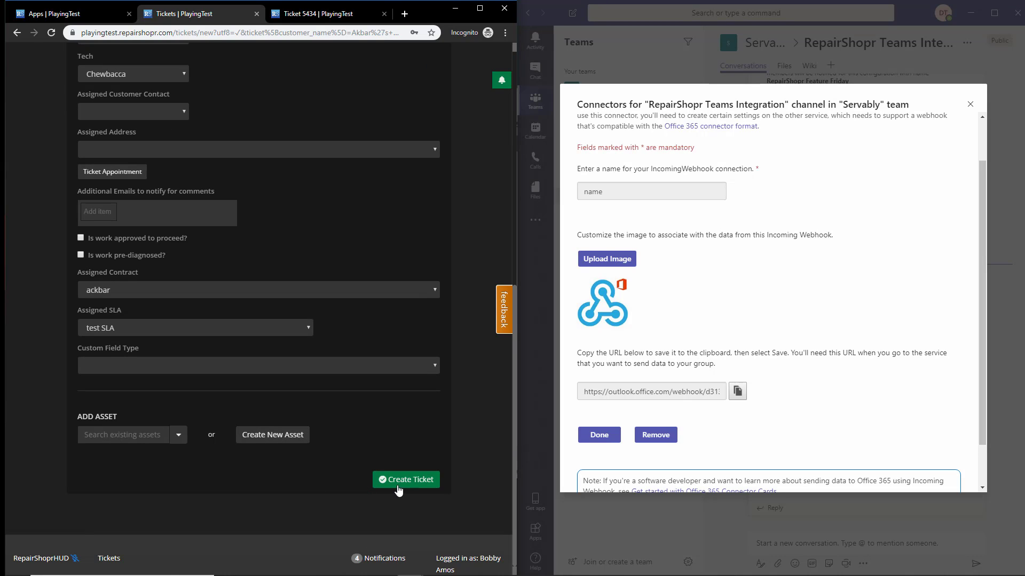
- Submit the 'test Team's' ticket, close the Teams Connectors dialog, and dismiss the browser alert
left_click(398, 490)
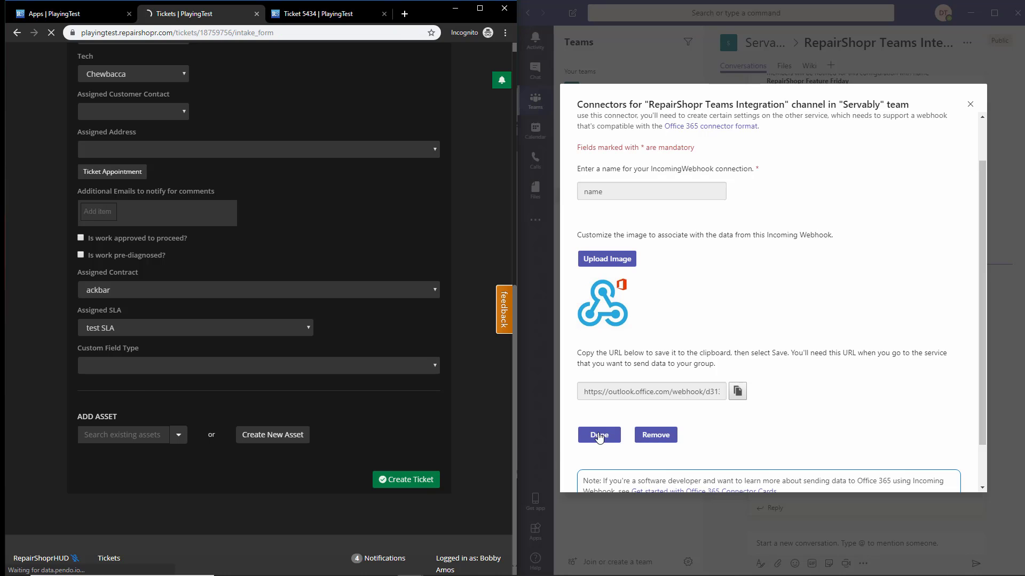
left_click(598, 436)
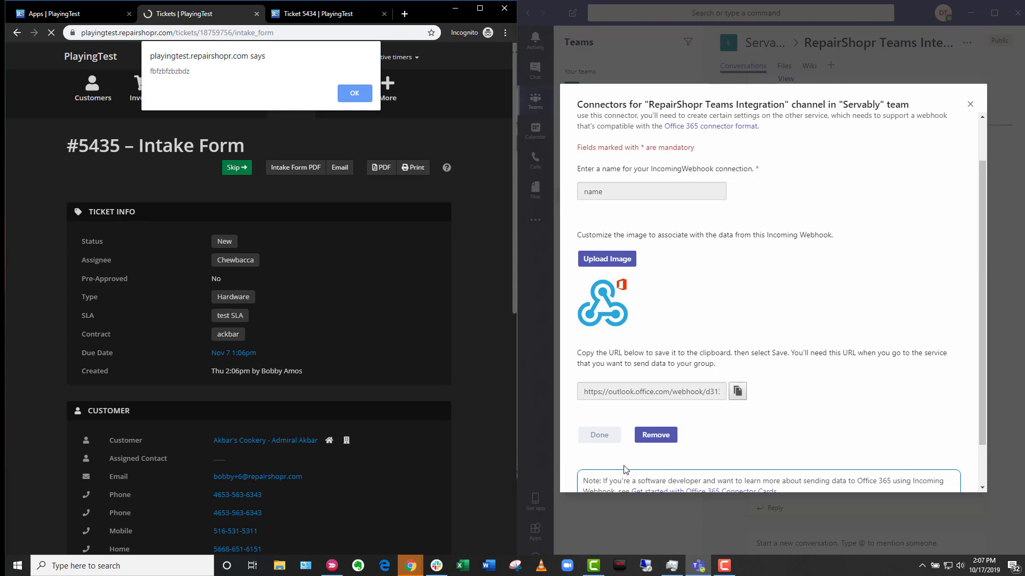
left_click(972, 106)
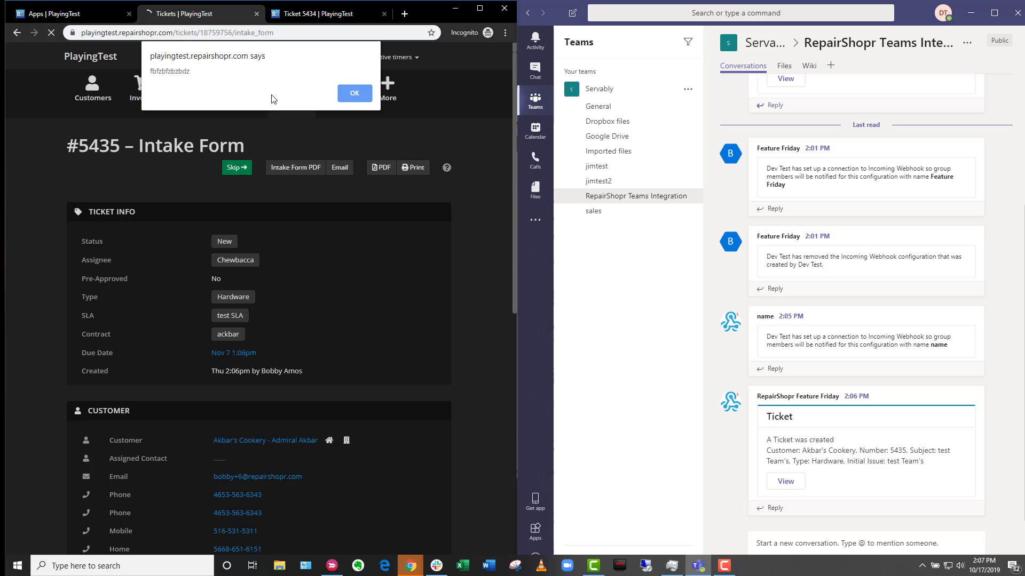
left_click(351, 96)
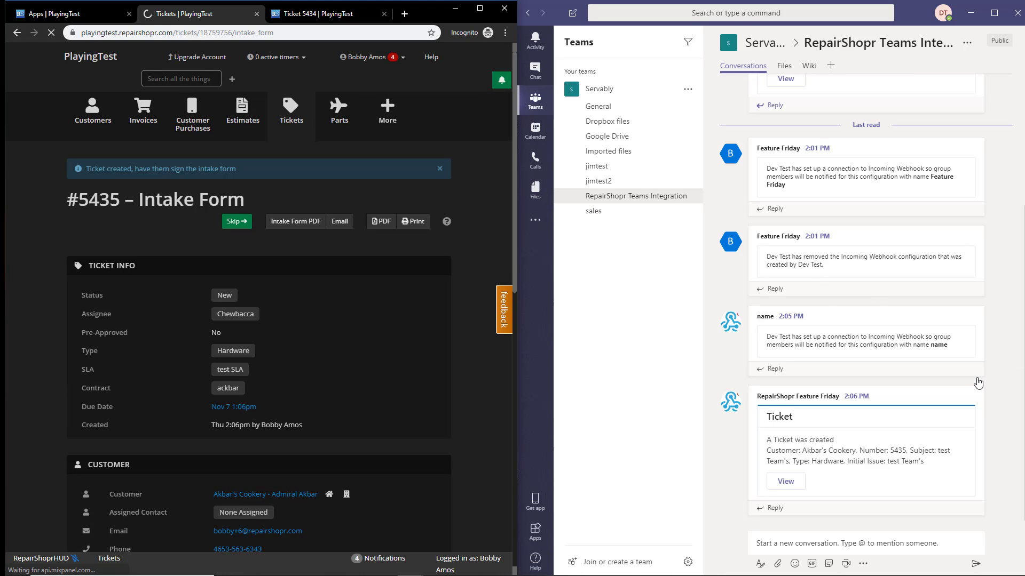